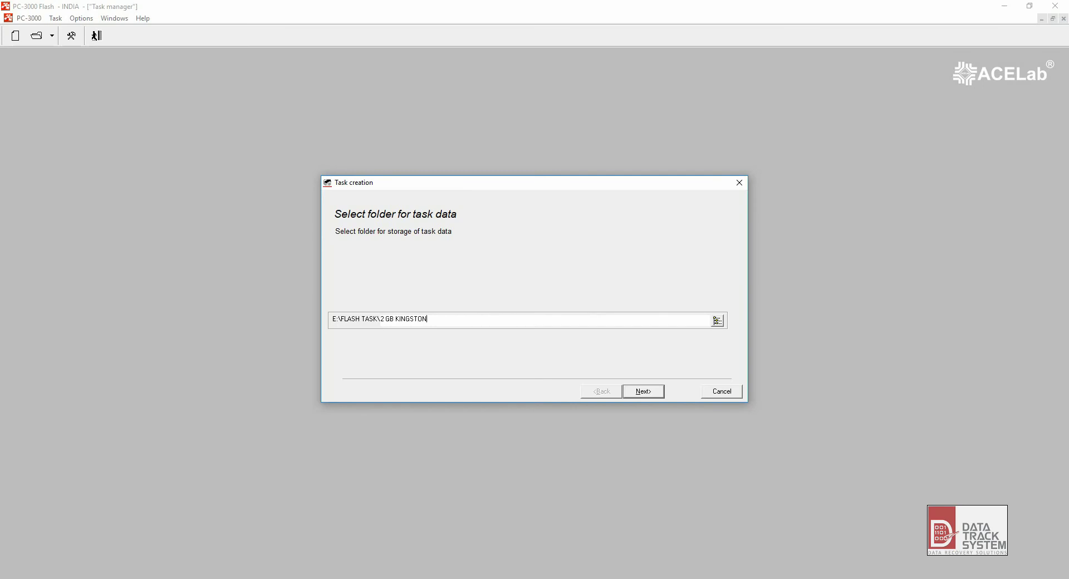
# Create a task in E:\FLASH TASK\2 GB KINGSTON with PC3000 FLASH as the source device and 1 chip
pyautogui.click(658, 393)
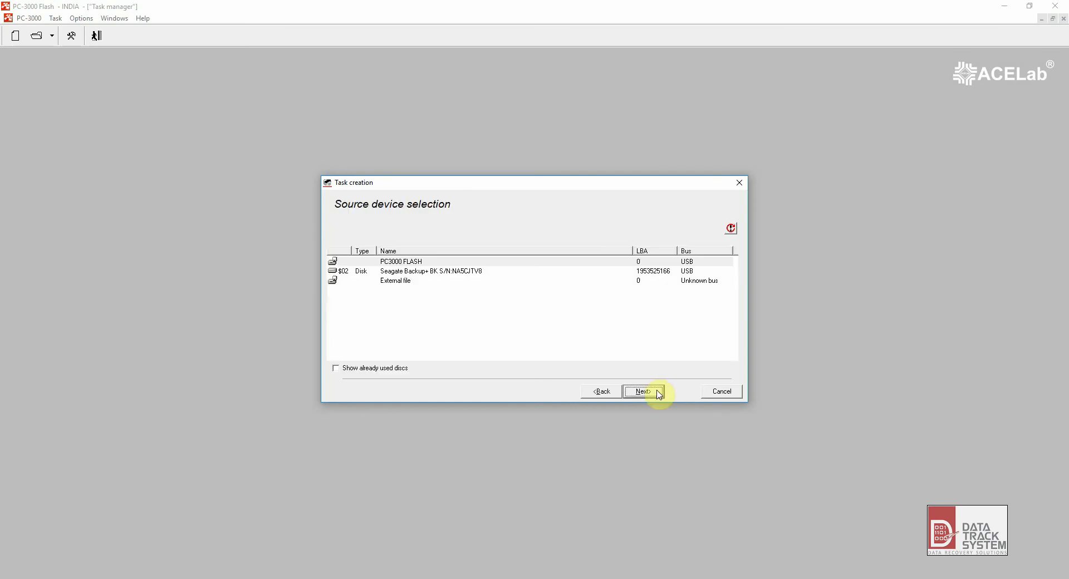
pyautogui.click(658, 392)
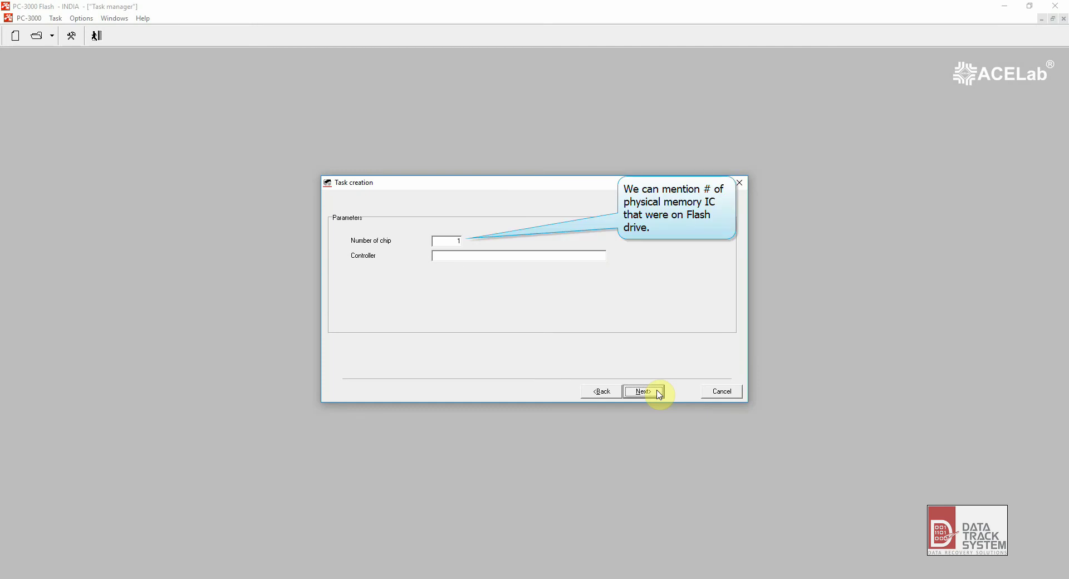
pyautogui.click(659, 393)
pyautogui.click(659, 393)
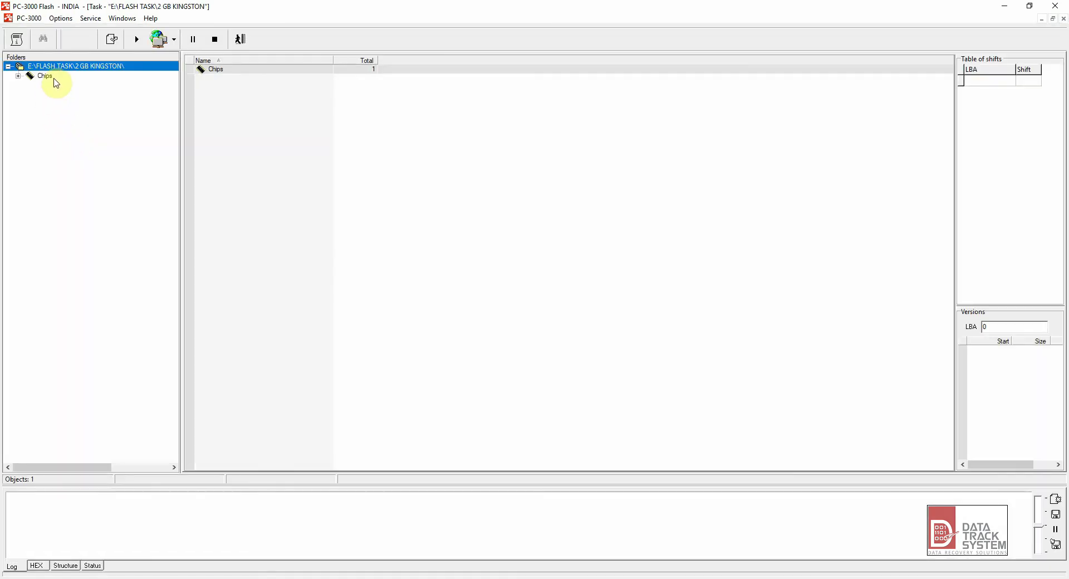
# Read the chip ID of the unknown chip listed in the task's Chips folder
pyautogui.click(55, 79)
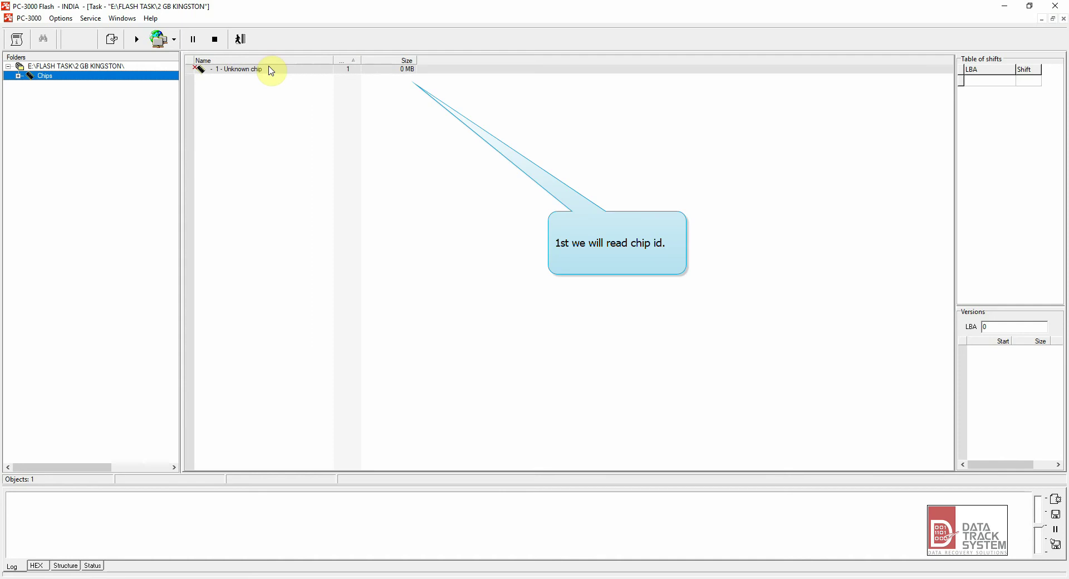
pyautogui.click(271, 70)
pyautogui.rightClick(273, 72)
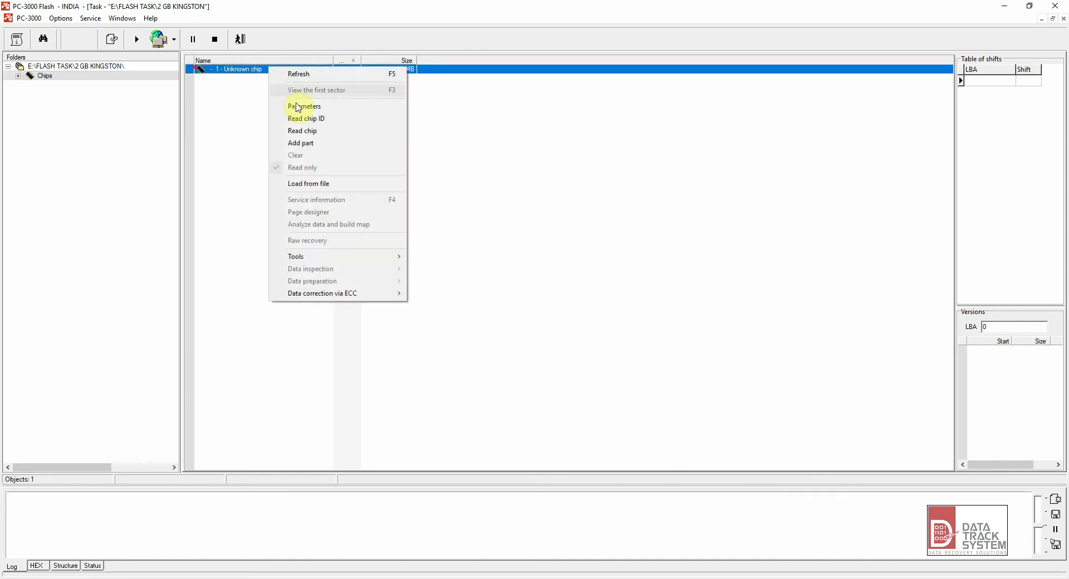
pyautogui.click(298, 117)
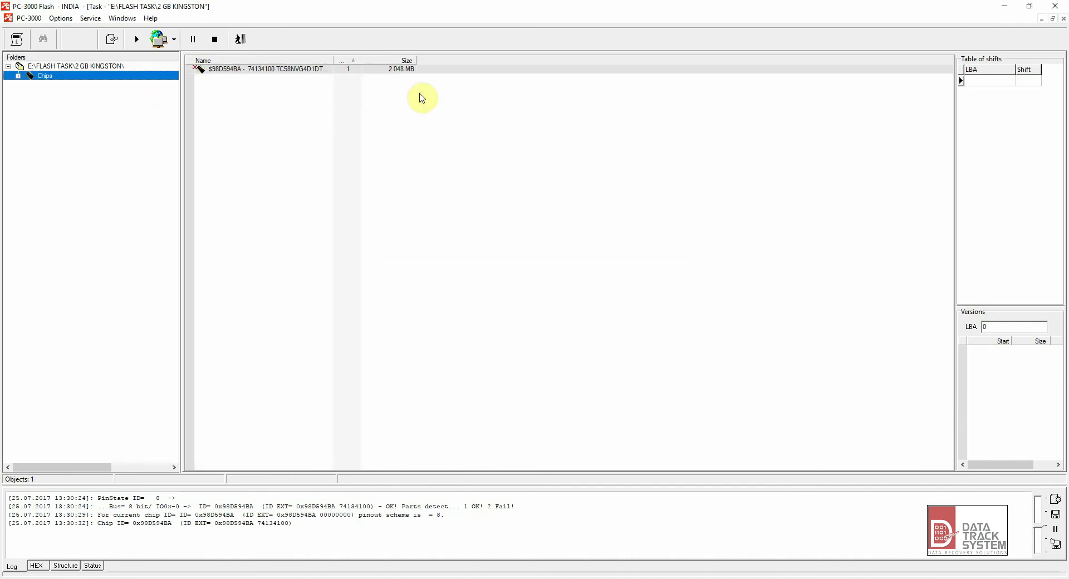
# Set up reading of the identified chip to a file dump with a custom reading speed
pyautogui.rightClick(255, 69)
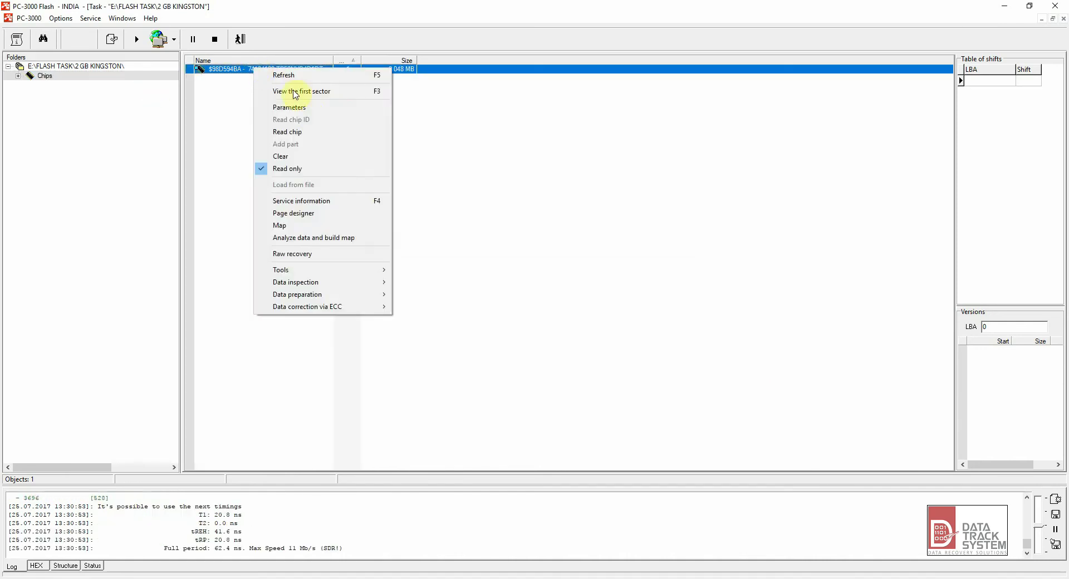
pyautogui.click(310, 134)
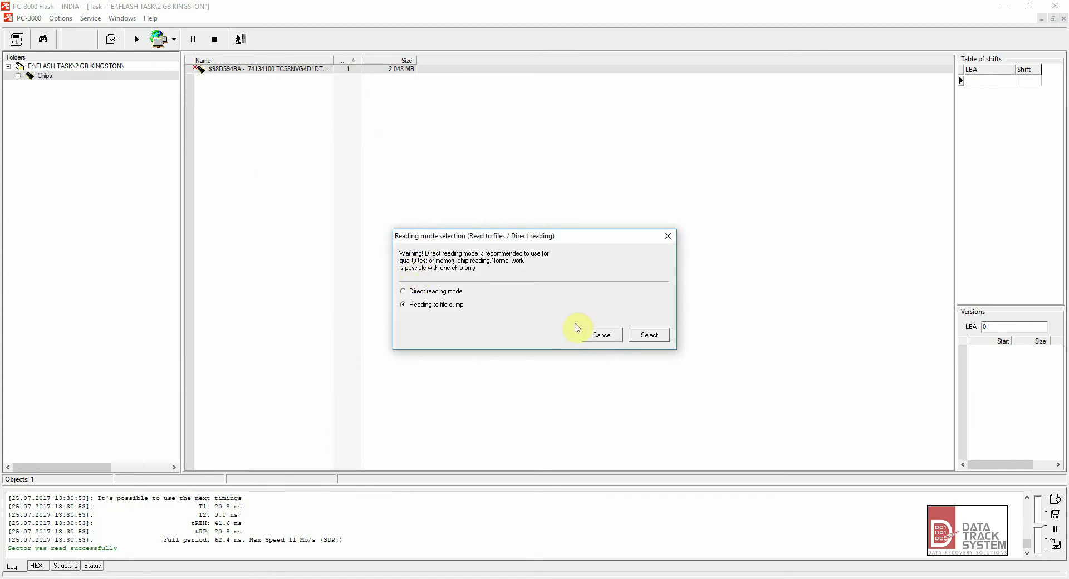
pyautogui.click(646, 335)
pyautogui.click(579, 288)
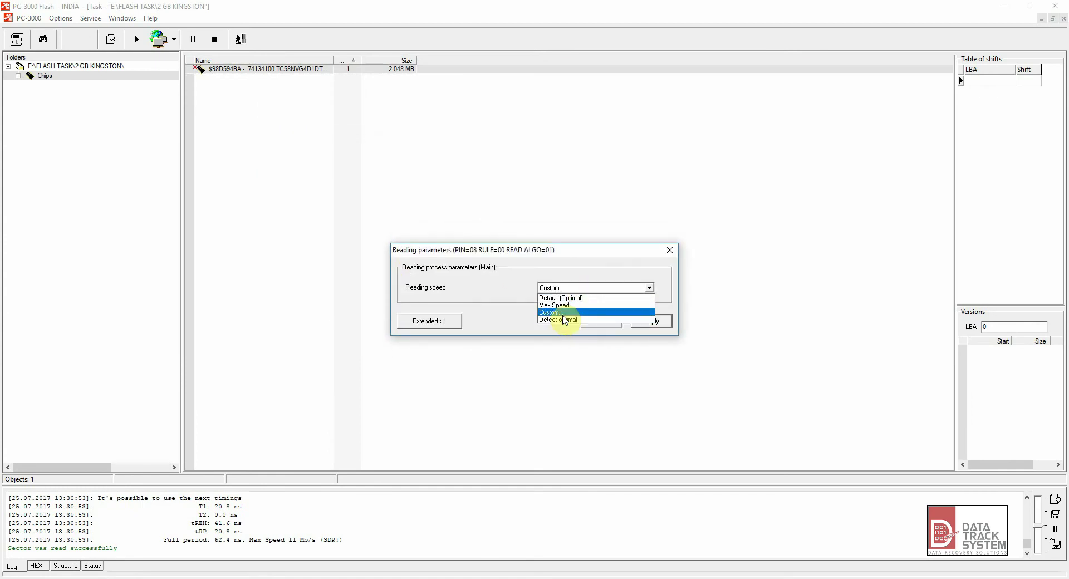
pyautogui.click(563, 313)
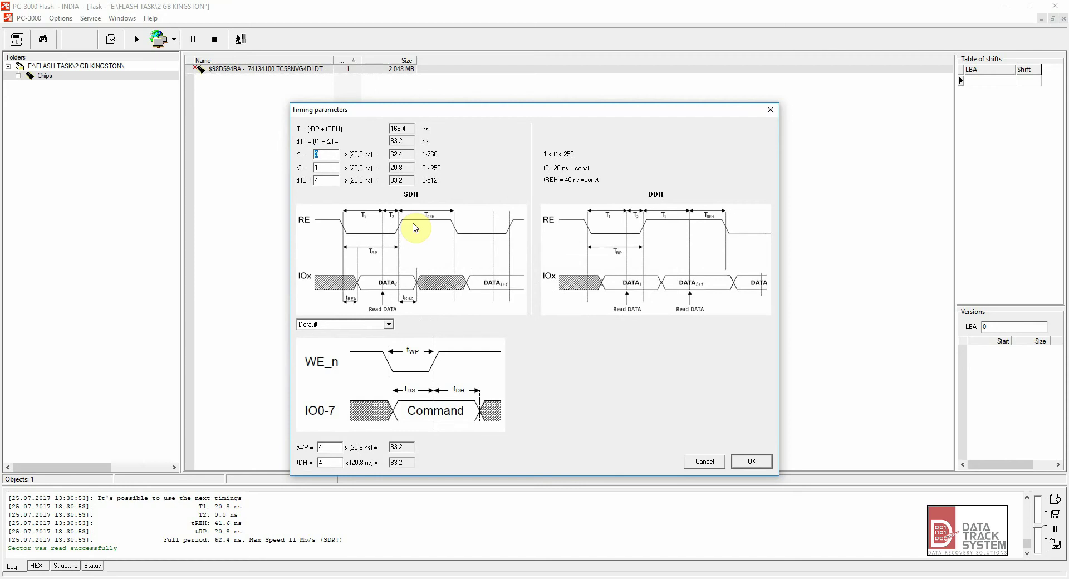
# Read the chip with timings T1 124.8 ns, T2 41.6 ns and tREH 166.4 ns, and add it to the transformation graph
pyautogui.write('6')
pyautogui.press('Tab')
pyautogui.click(748, 460)
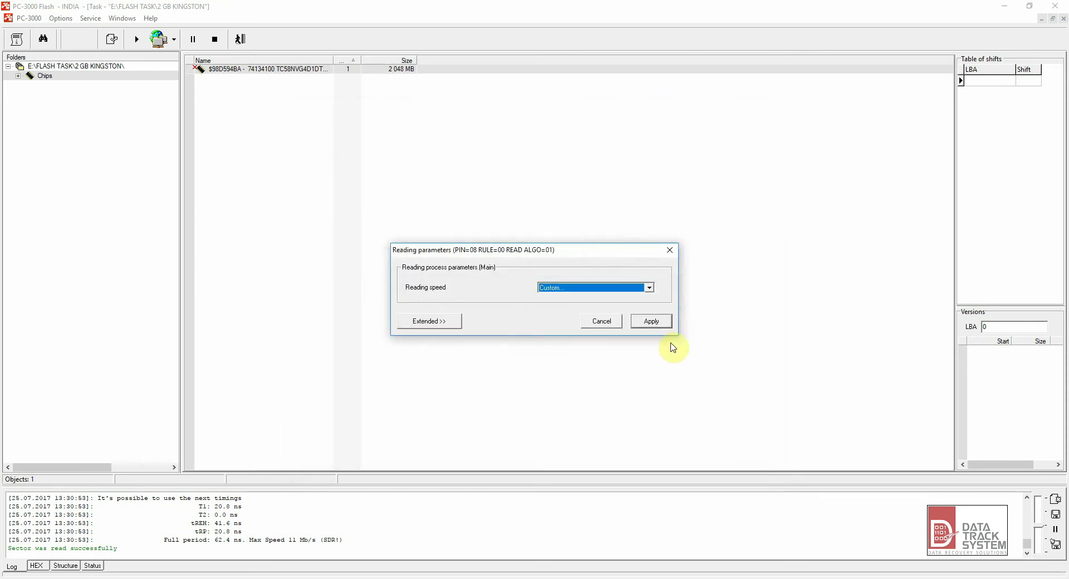
pyautogui.click(662, 325)
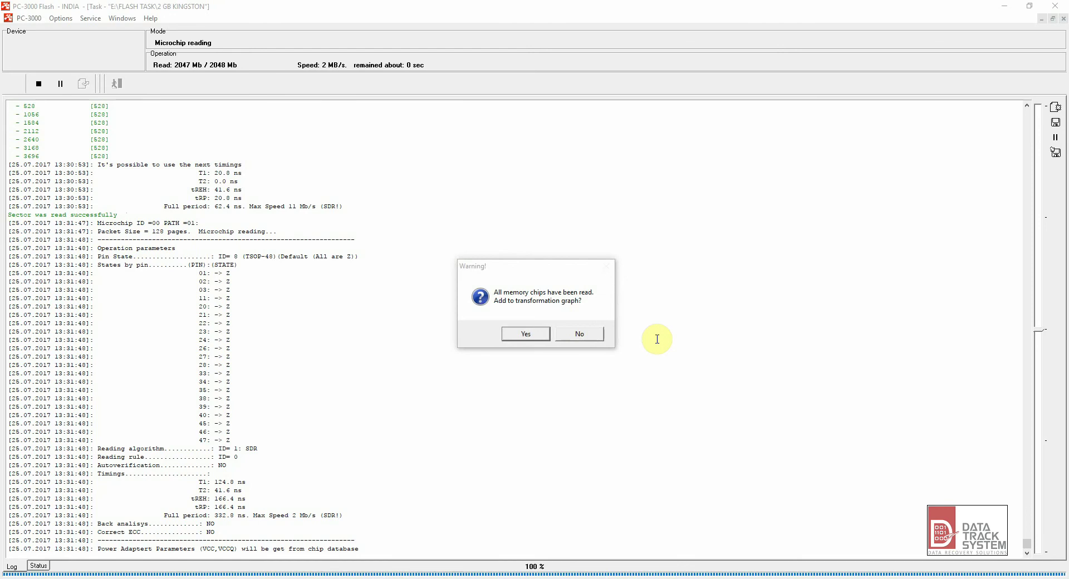
pyautogui.click(525, 333)
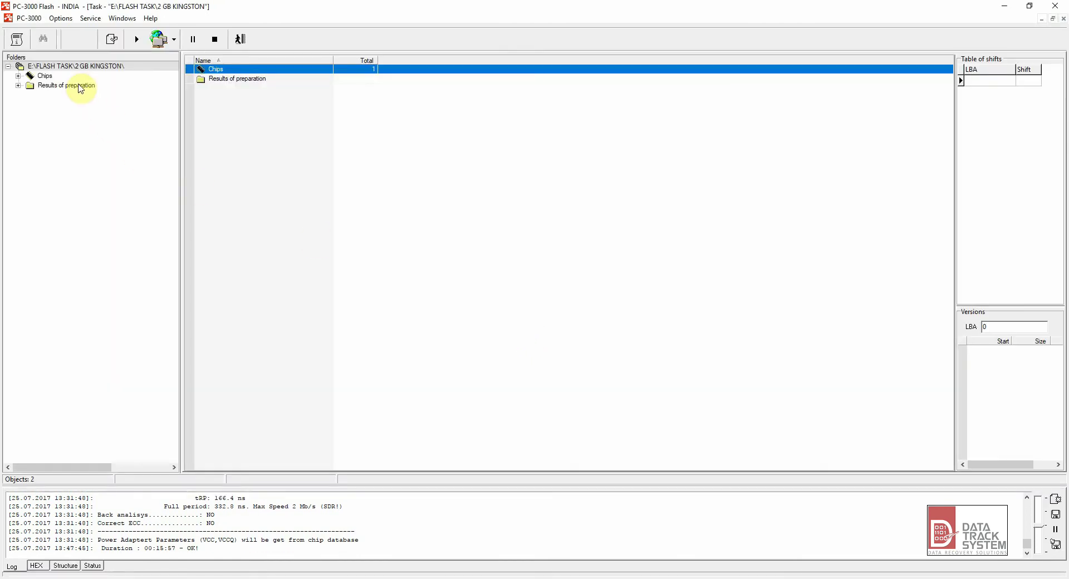
# Set the task's controller name to 6677 HKLH2-002C 0738
pyautogui.rightClick(77, 66)
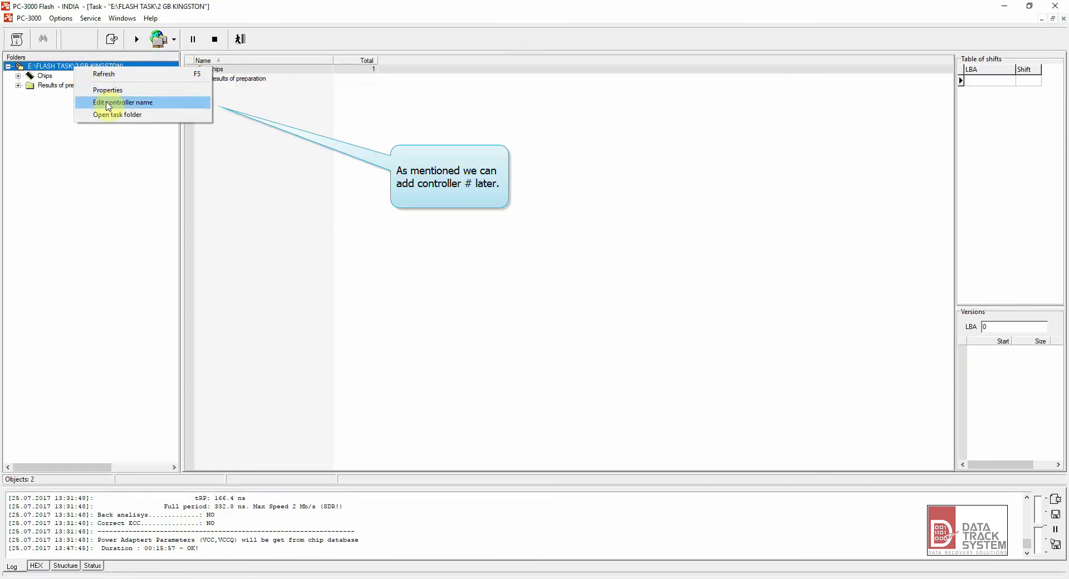
pyautogui.click(108, 103)
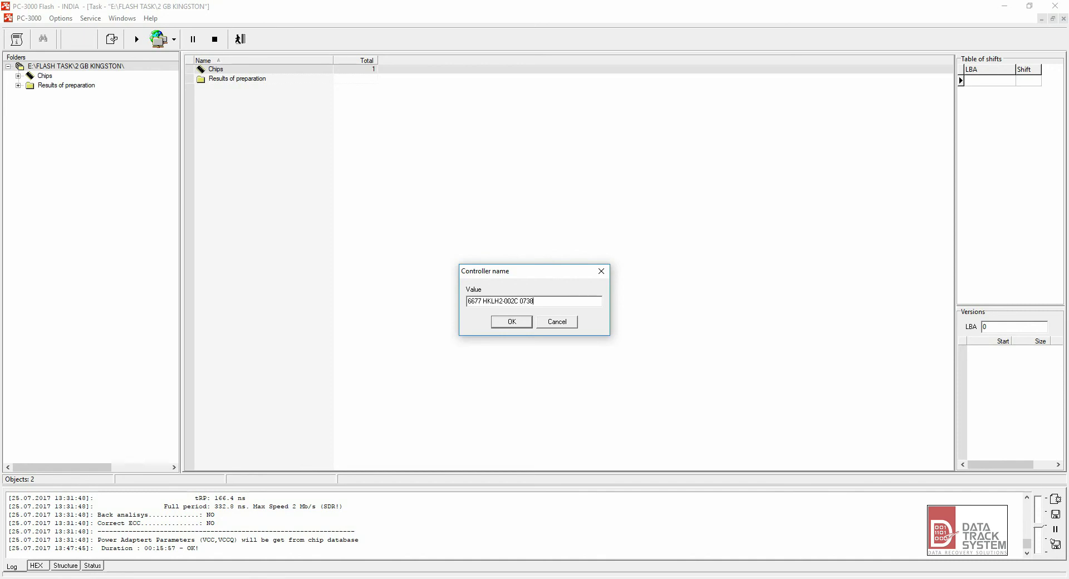
pyautogui.click(511, 322)
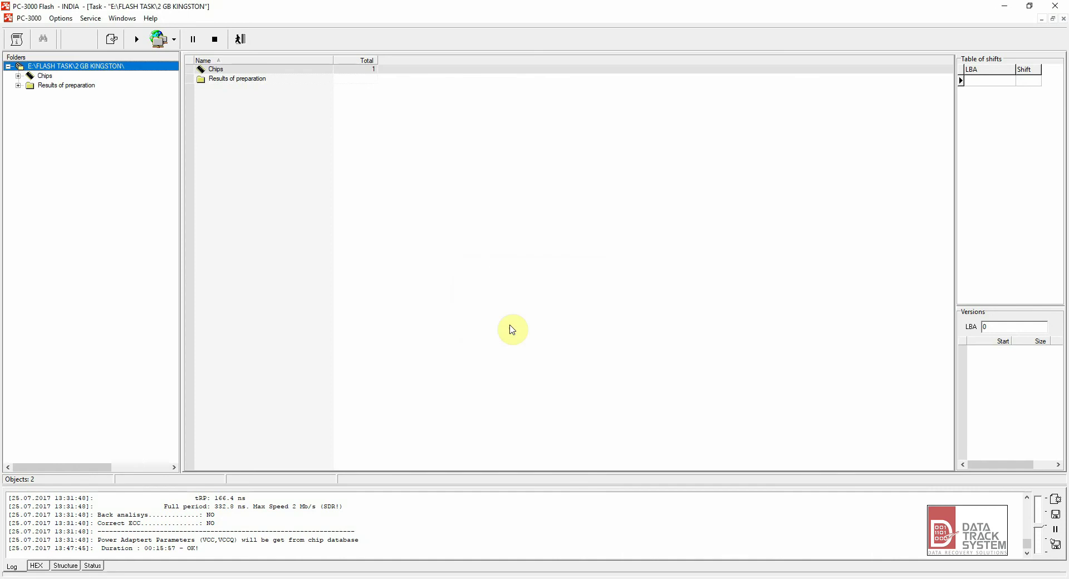
# Search for existing solutions for the task's chips
pyautogui.click(86, 77)
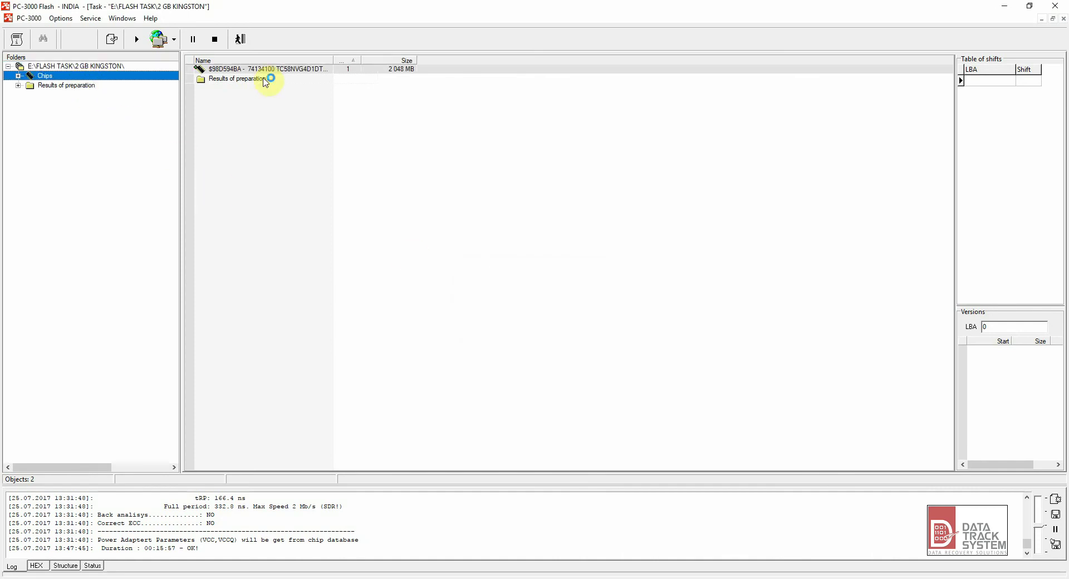
pyautogui.rightClick(88, 76)
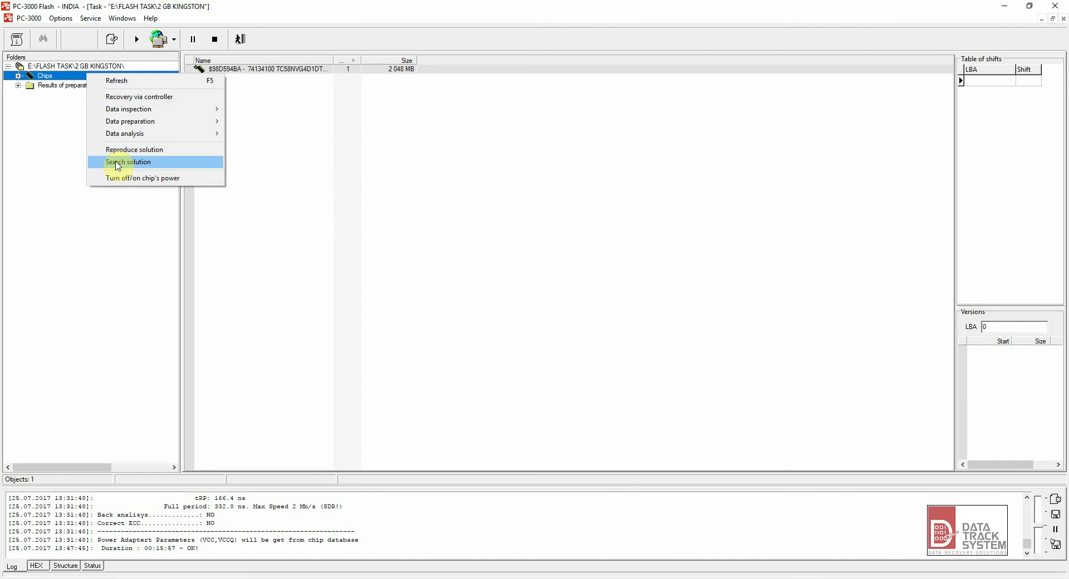
pyautogui.click(214, 166)
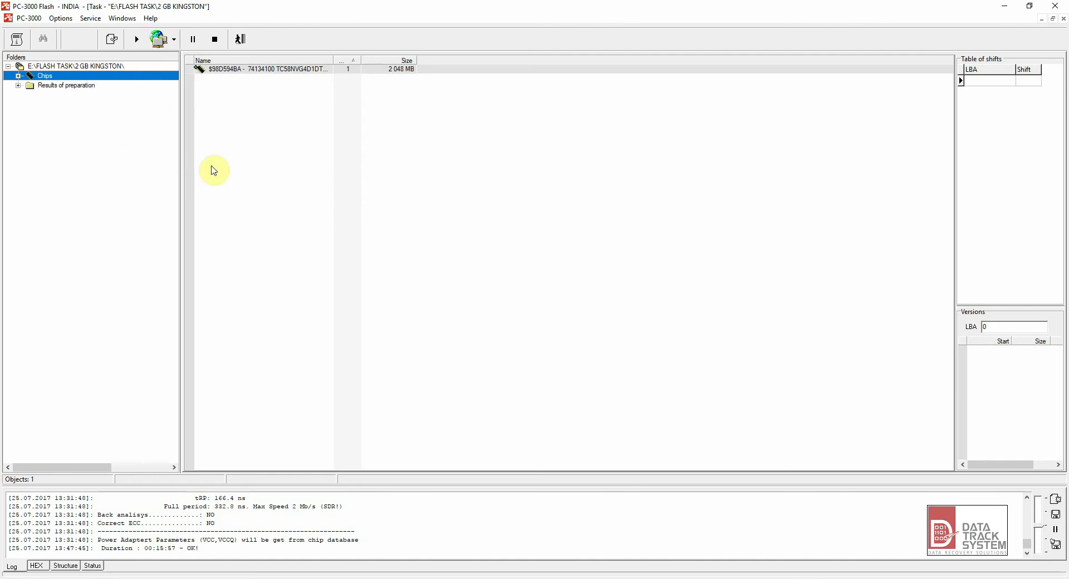
pyautogui.click(533, 322)
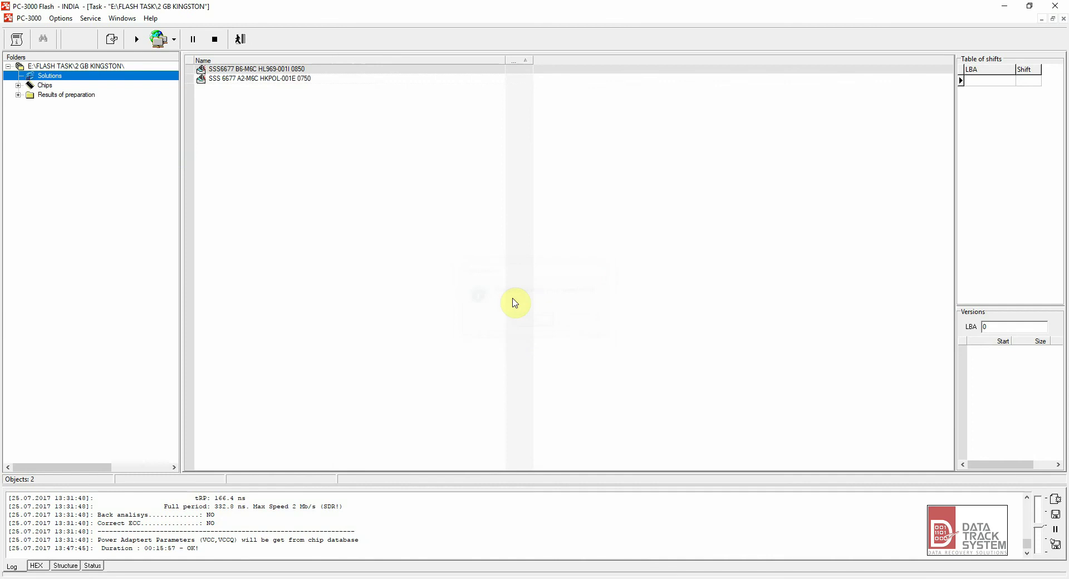
# Reproduce the solution SSS 6677 A2-M6C HKPOL-001E 0750 on the chip dump
pyautogui.rightClick(217, 78)
pyautogui.click(235, 112)
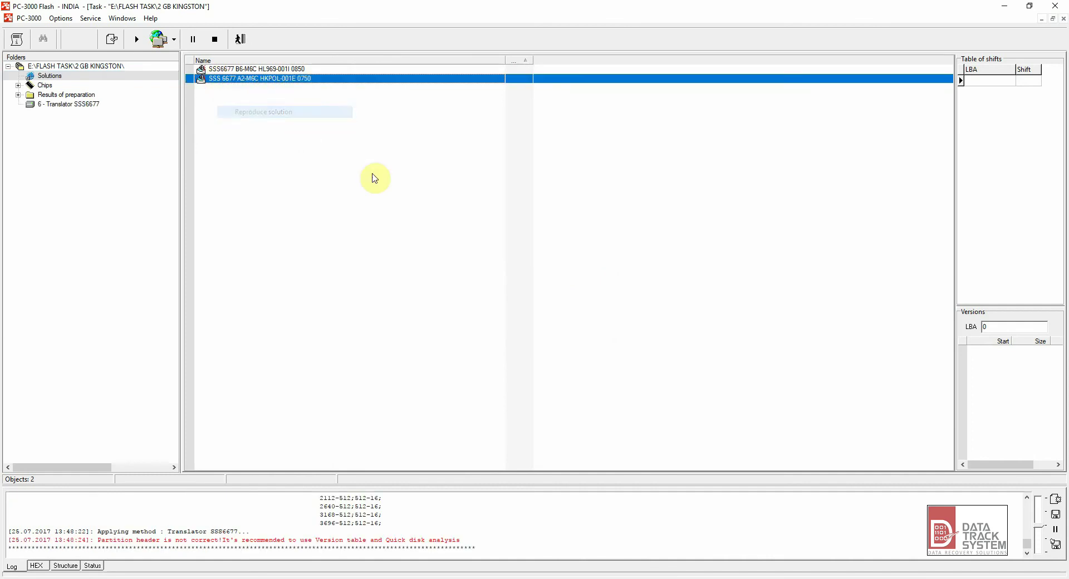
pyautogui.click(489, 321)
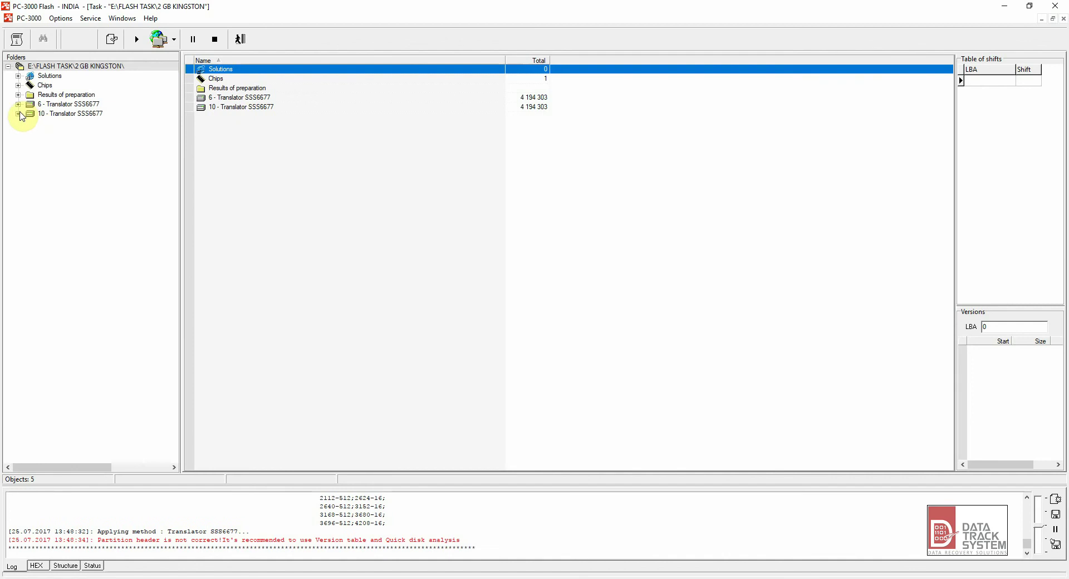
# Run raw recovery on the 10 - Translator SSS6677 image and stop it partway through
pyautogui.click(21, 115)
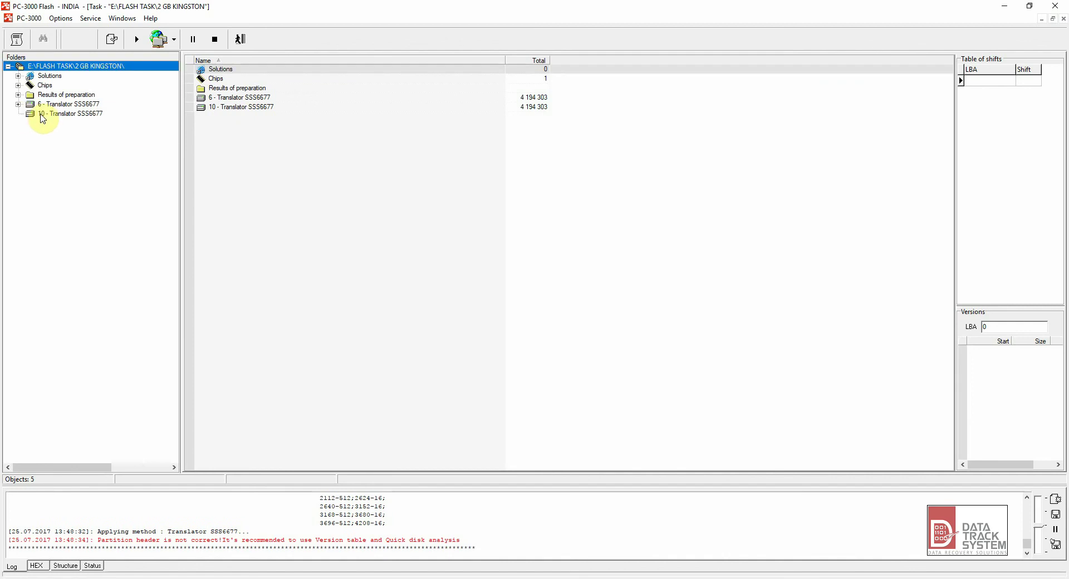
pyautogui.rightClick(40, 115)
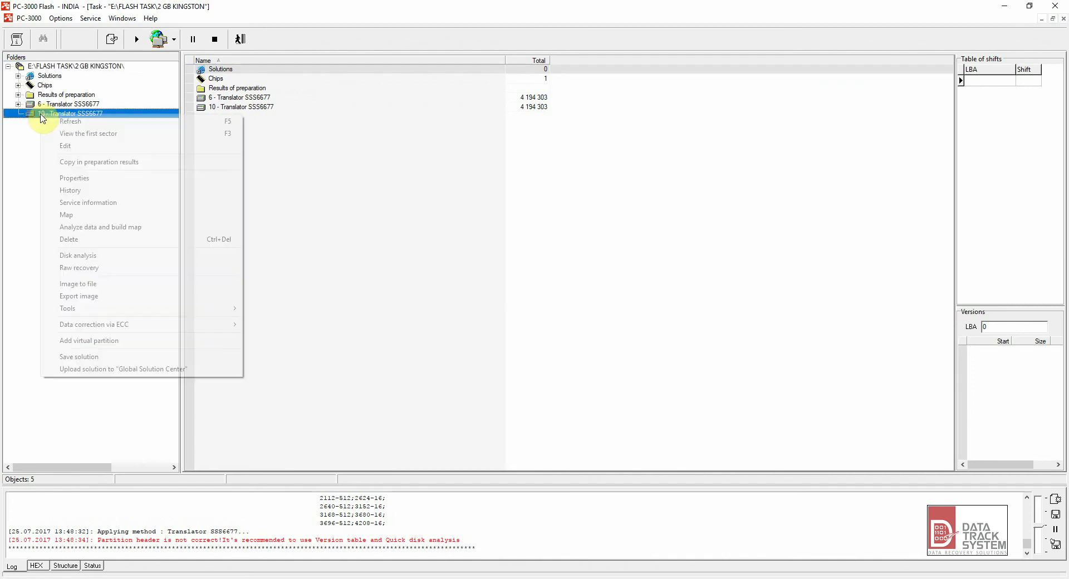
pyautogui.click(84, 268)
pyautogui.click(21, 41)
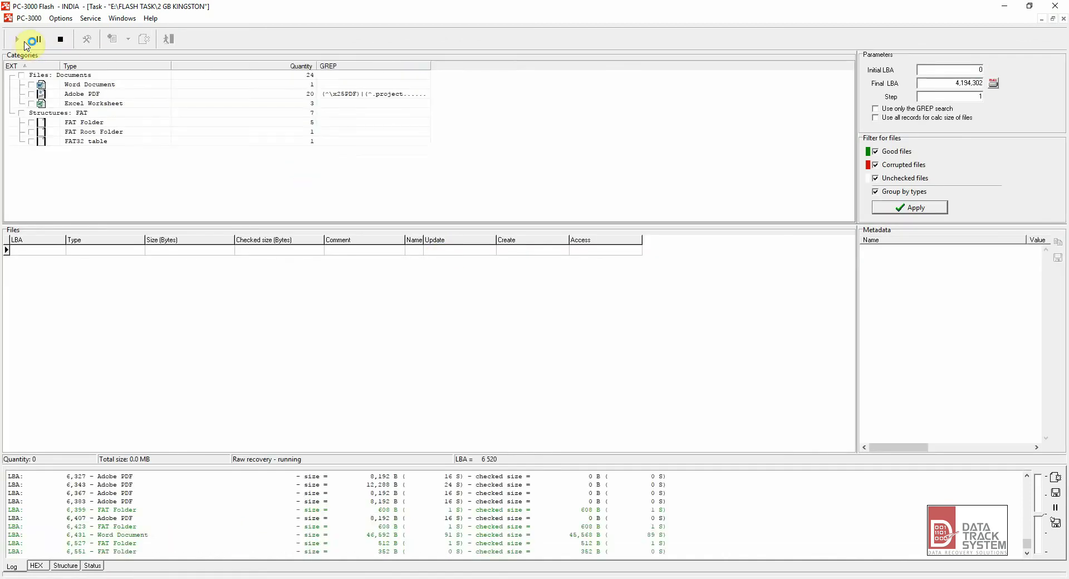
pyautogui.click(61, 40)
# Preview a recovered JPEG image from the raw recovery results to check its data, and leave raw recovery
pyautogui.click(83, 198)
pyautogui.click(70, 258)
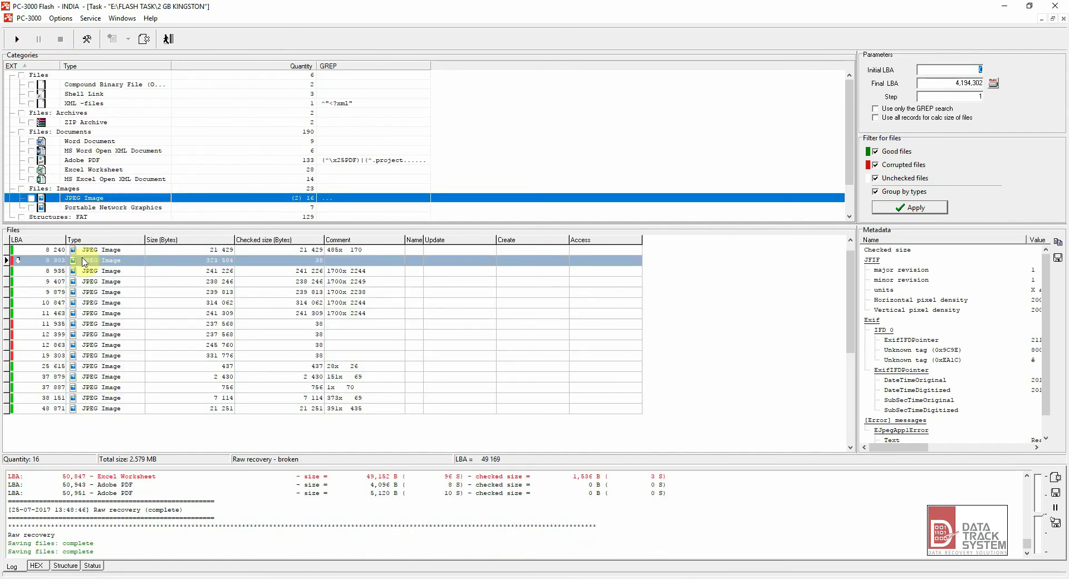
pyautogui.rightClick(82, 260)
pyautogui.click(119, 373)
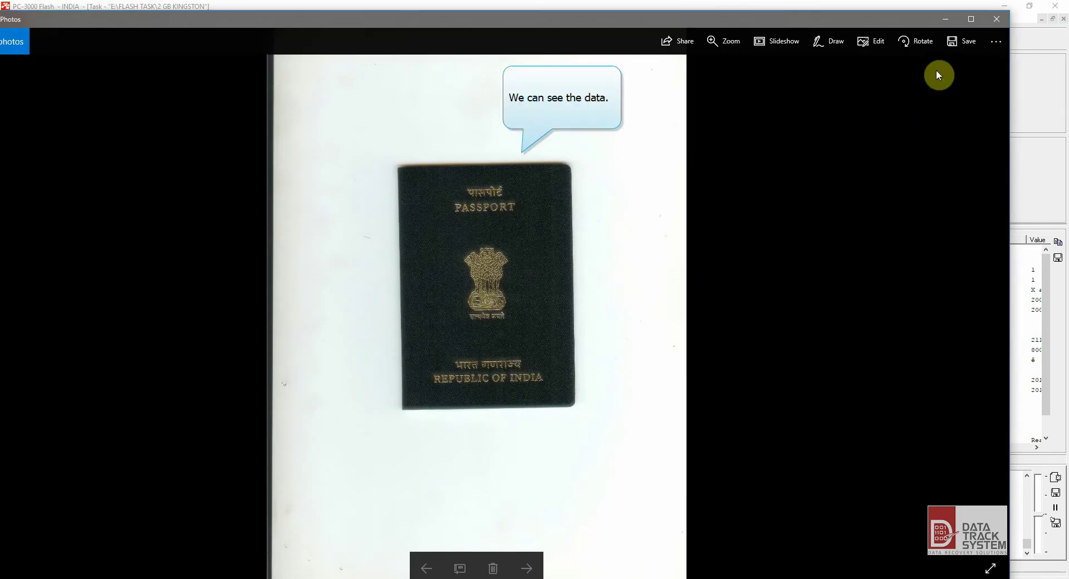
pyautogui.click(997, 22)
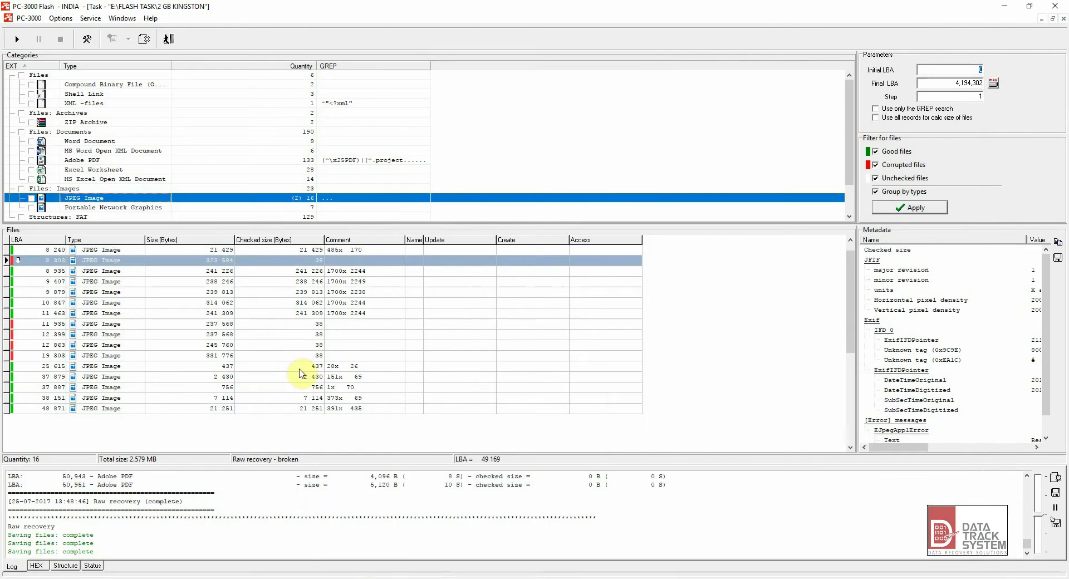
pyautogui.click(167, 394)
pyautogui.click(168, 42)
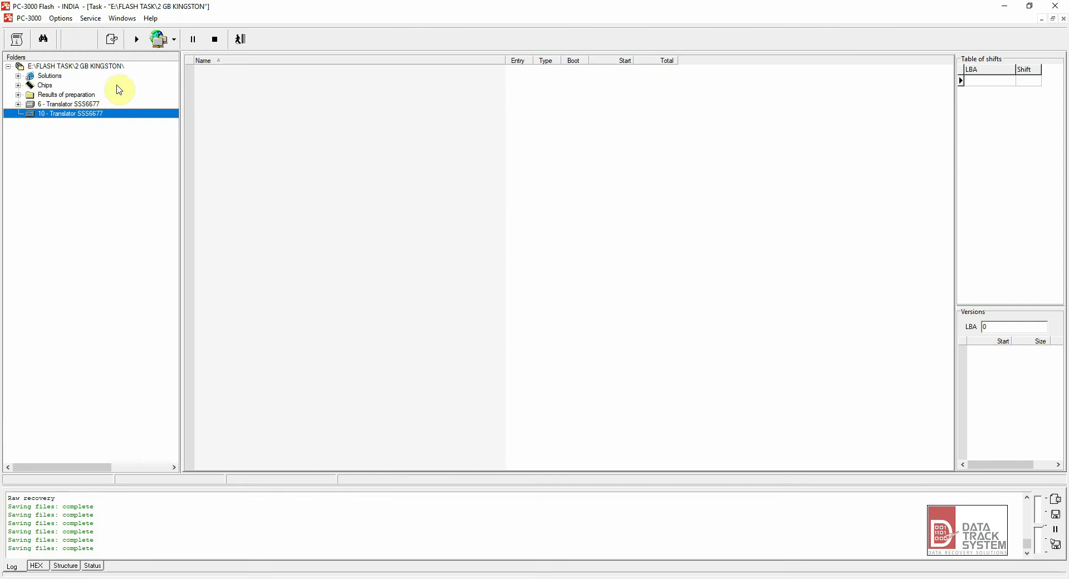
# Run a quick disk analysis of 10 - Translator SSS6677 for all file systems, without continuing to the whole drive
pyautogui.rightClick(89, 115)
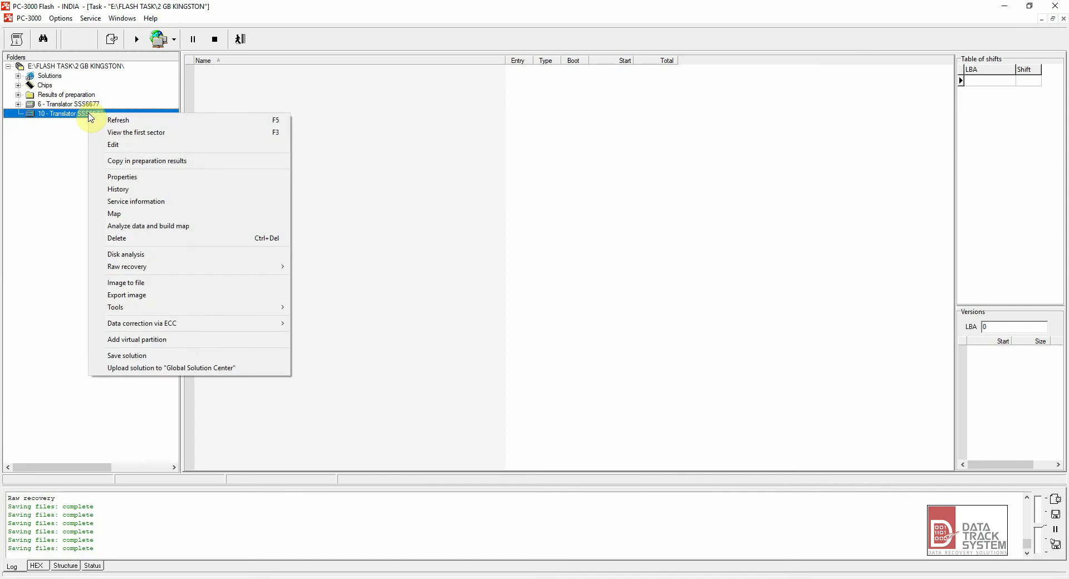
pyautogui.click(159, 253)
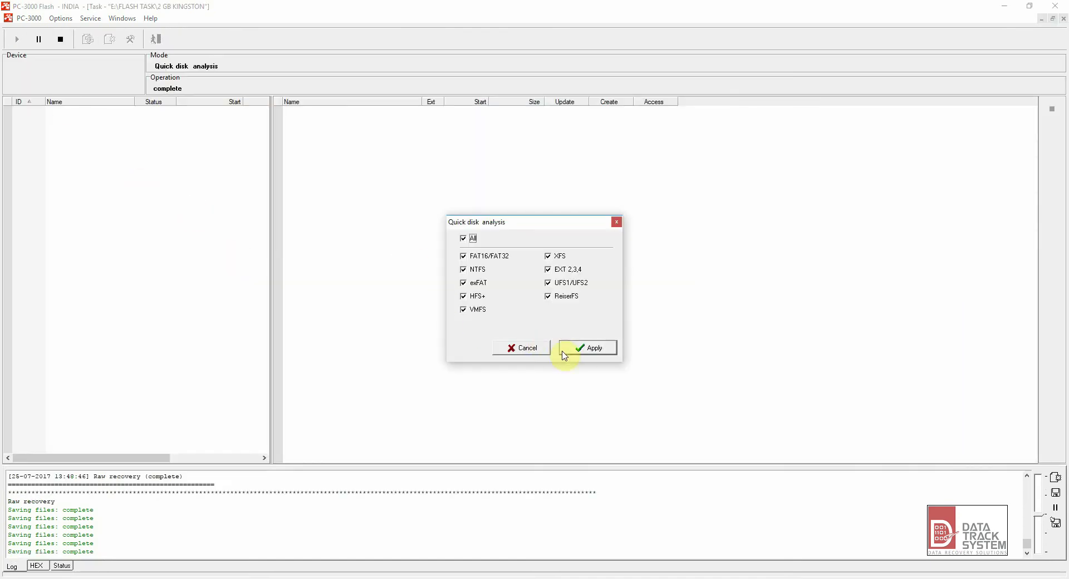
pyautogui.click(567, 350)
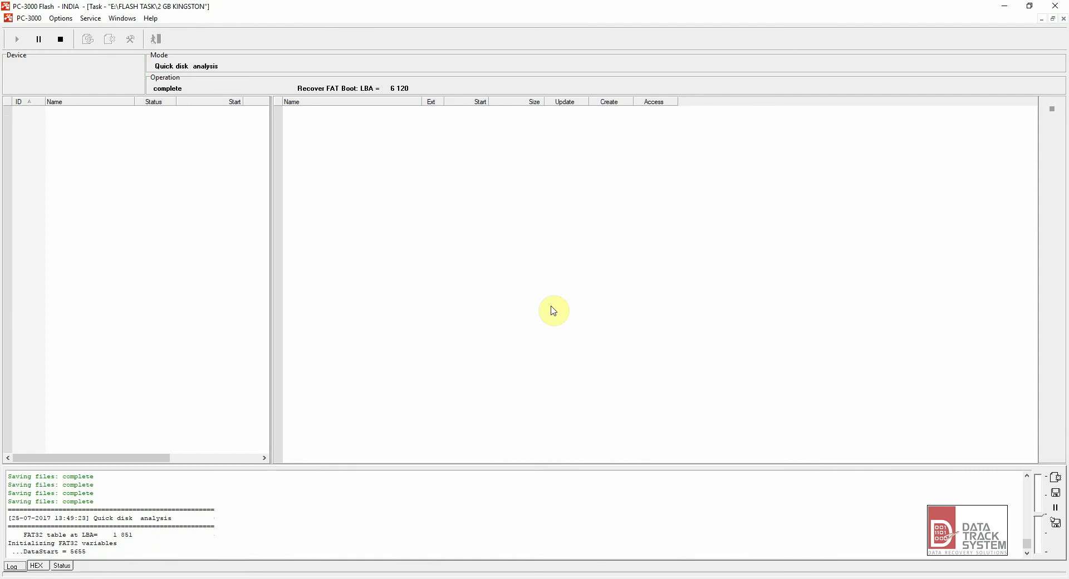
pyautogui.click(148, 114)
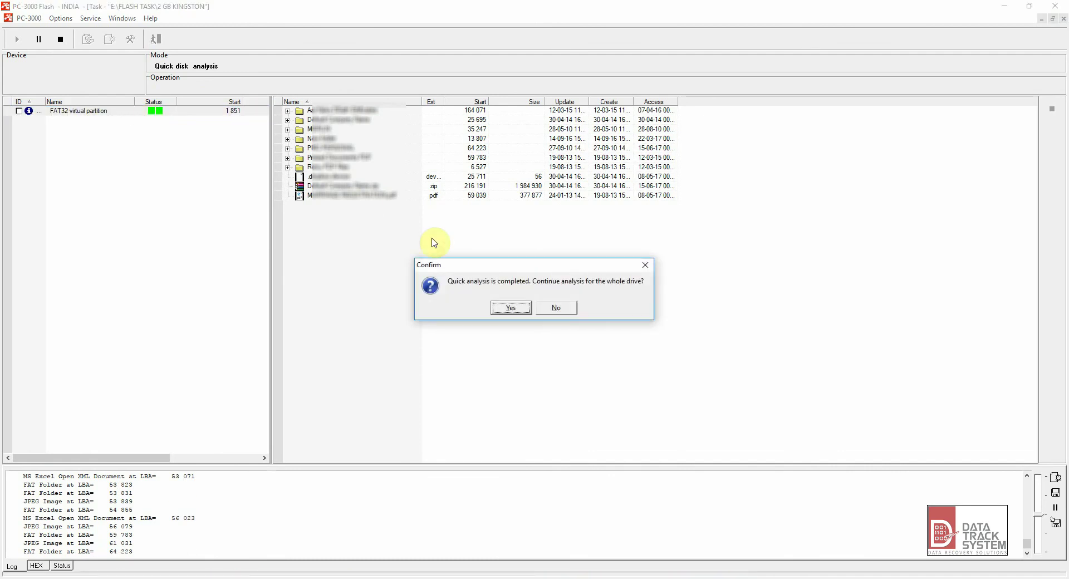
pyautogui.click(545, 306)
pyautogui.click(156, 39)
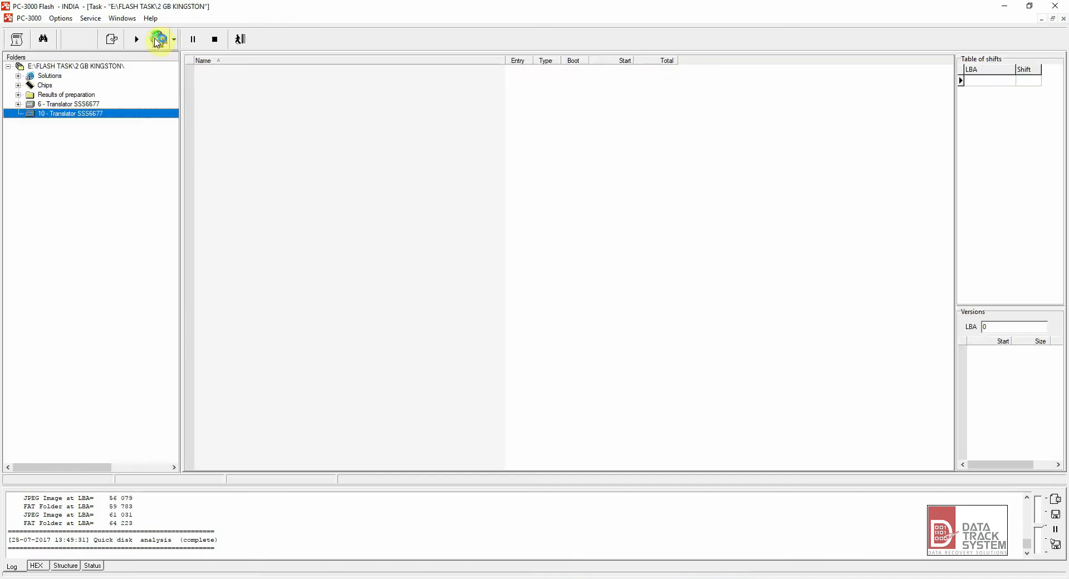
# Expand the disk analysis results of 10 - Translator SSS6677 down to the Root folders of the 1002 - FAT32 virtual partition
pyautogui.click(17, 113)
pyautogui.click(28, 123)
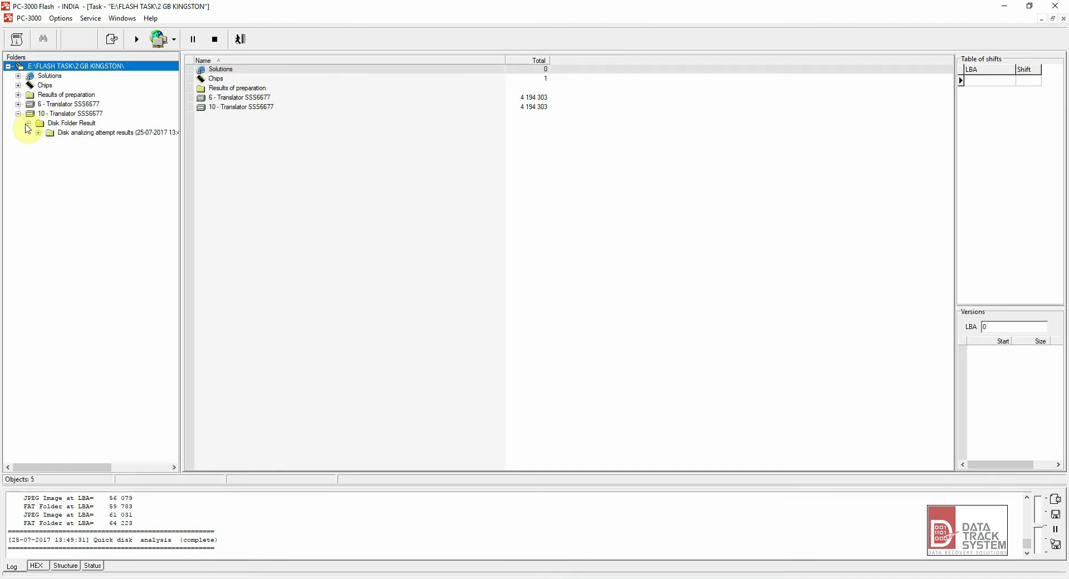
pyautogui.click(38, 133)
pyautogui.click(48, 142)
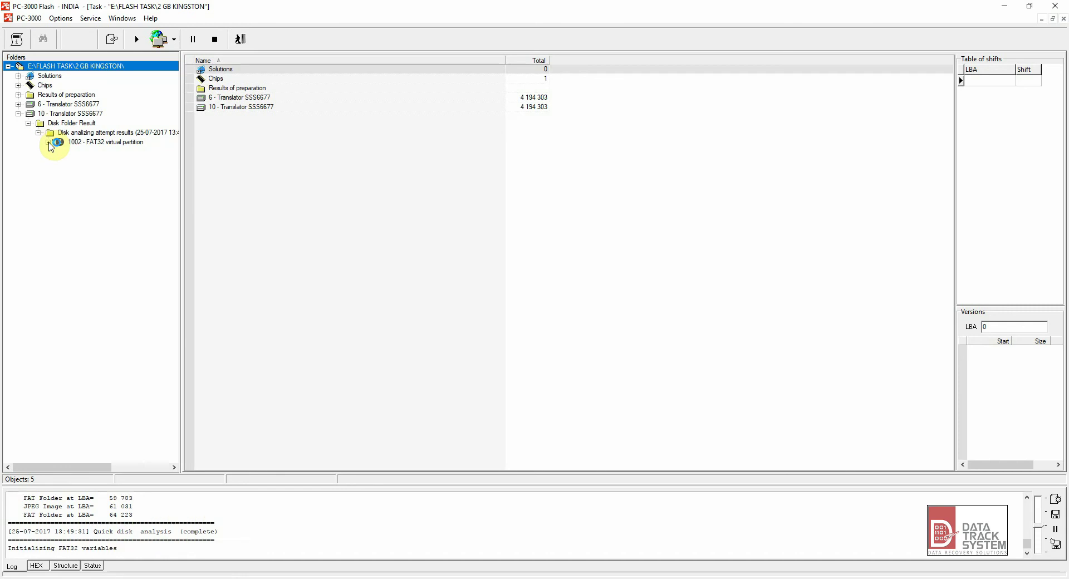
pyautogui.click(508, 308)
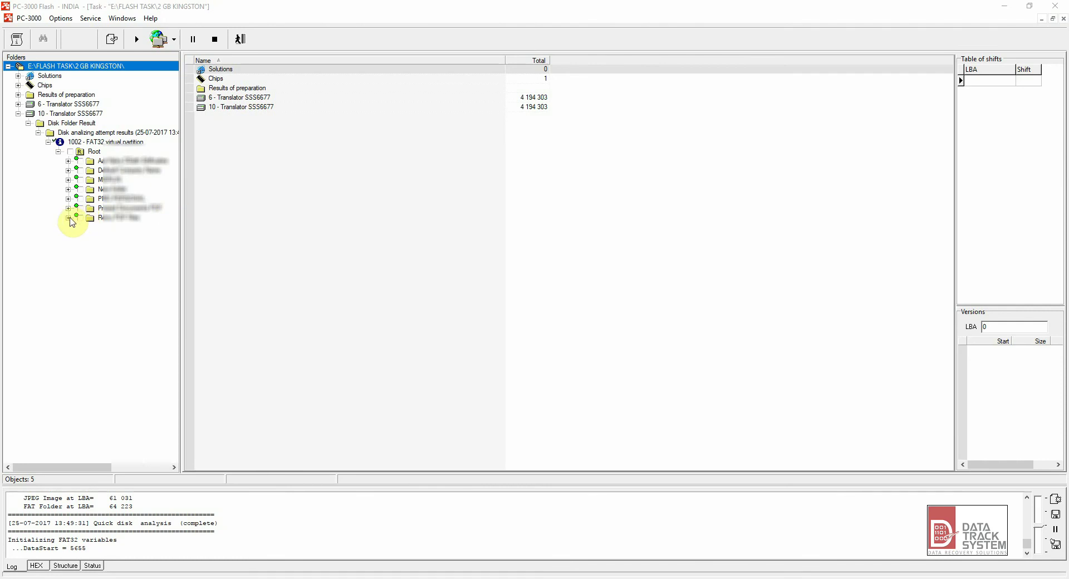
# Inspect the file listings of each top-level folder under Root to check the recovered directory structure
pyautogui.click(109, 218)
pyautogui.click(106, 207)
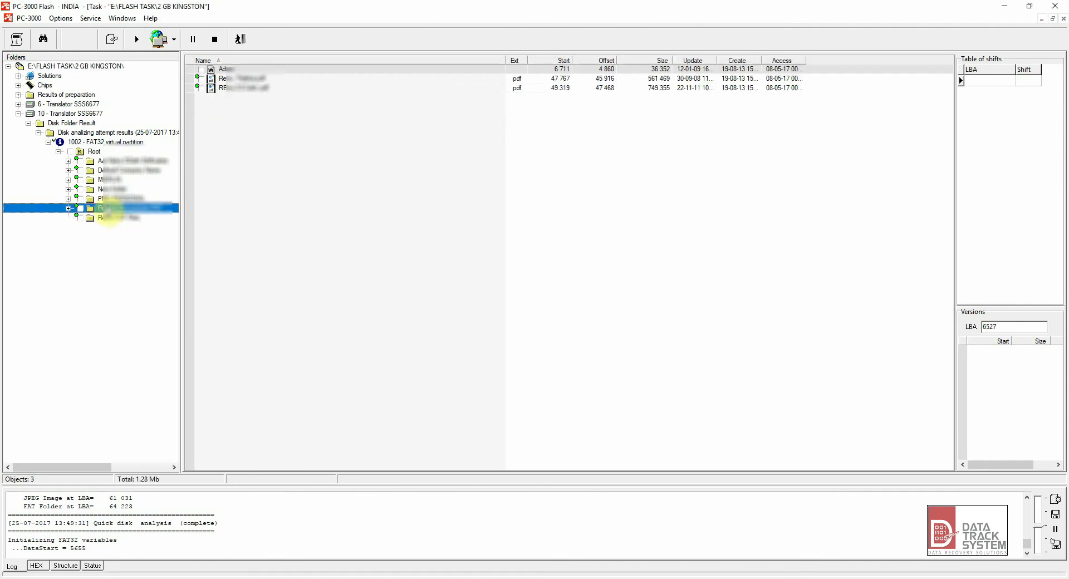
pyautogui.click(110, 199)
pyautogui.click(112, 189)
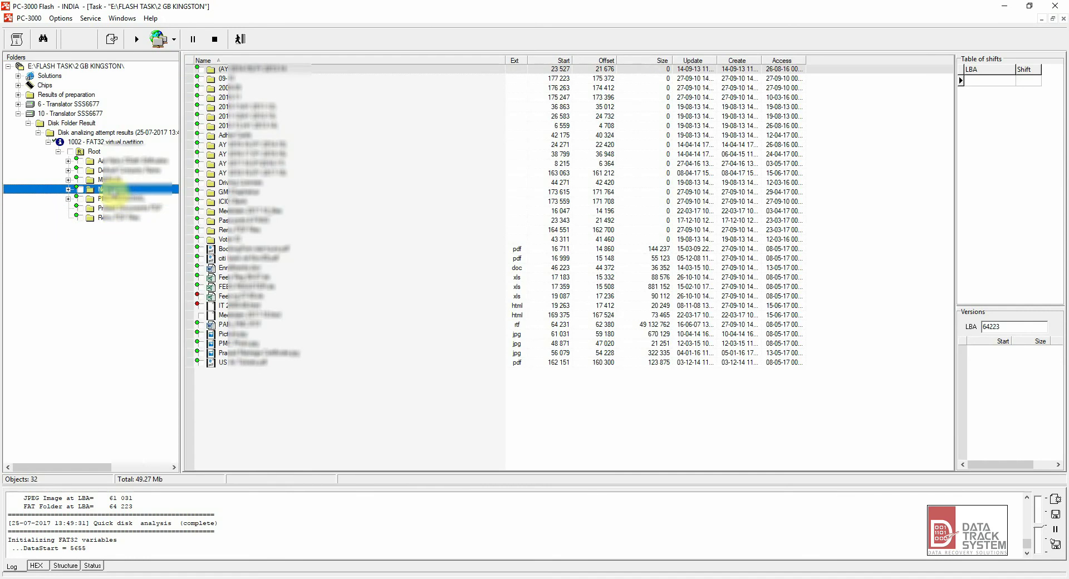
pyautogui.click(111, 180)
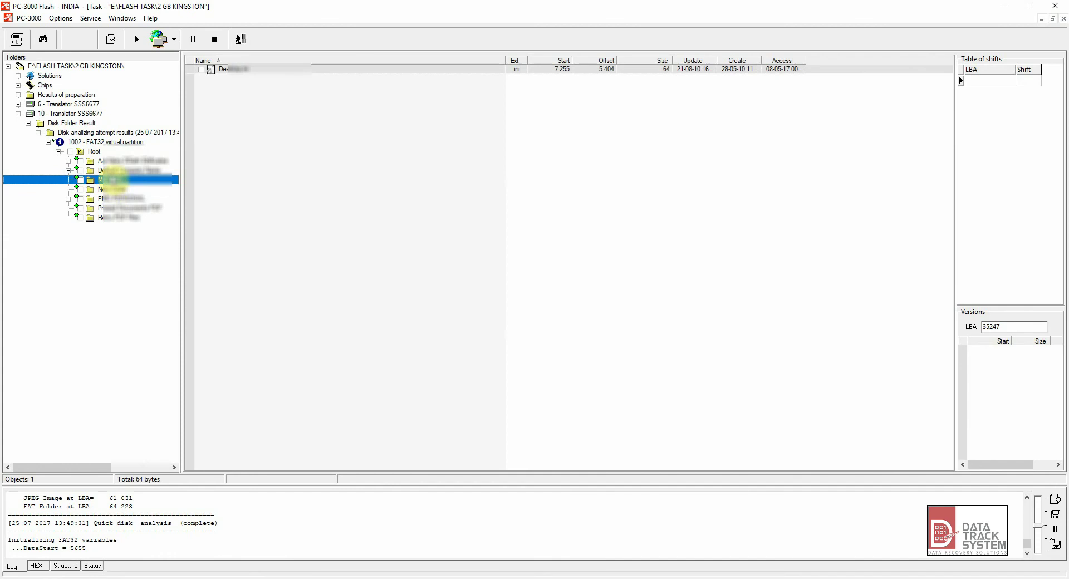
pyautogui.click(112, 170)
pyautogui.click(117, 161)
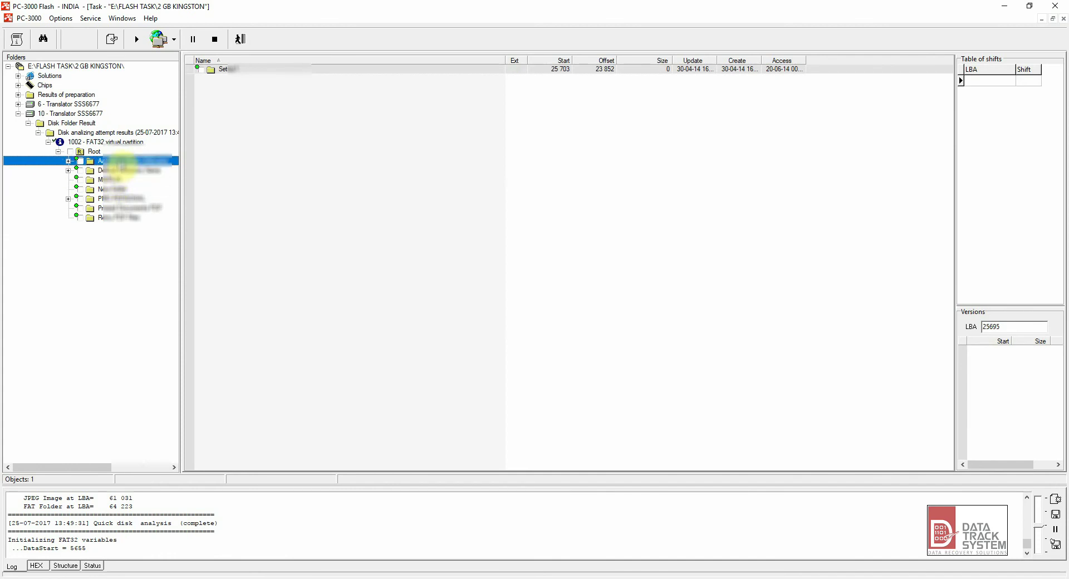
# Expand the personal folder under Root and its nested subfolders, and examine the contents of several of them
pyautogui.click(68, 198)
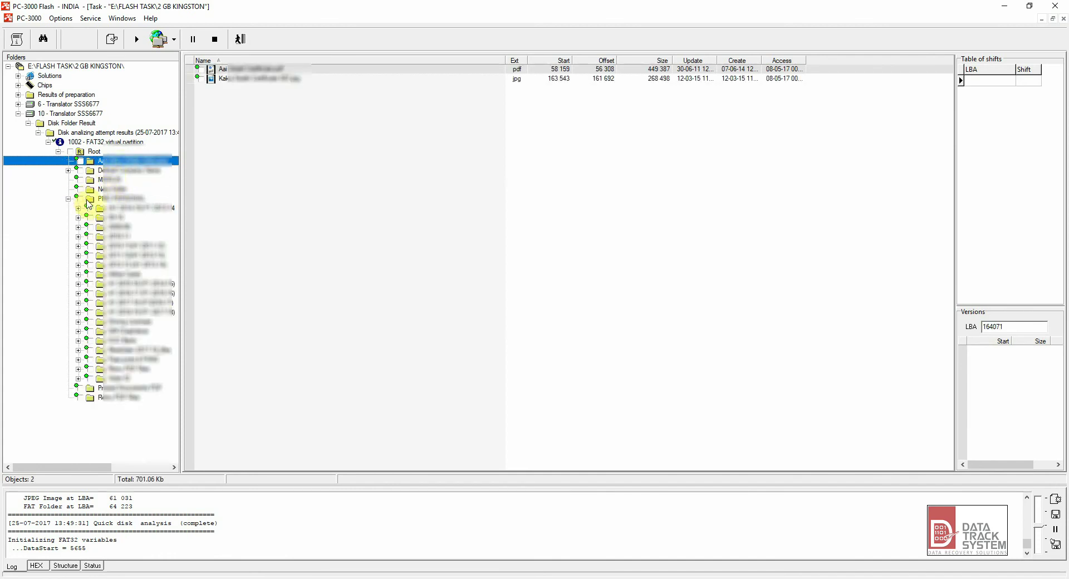
pyautogui.click(78, 208)
pyautogui.click(87, 217)
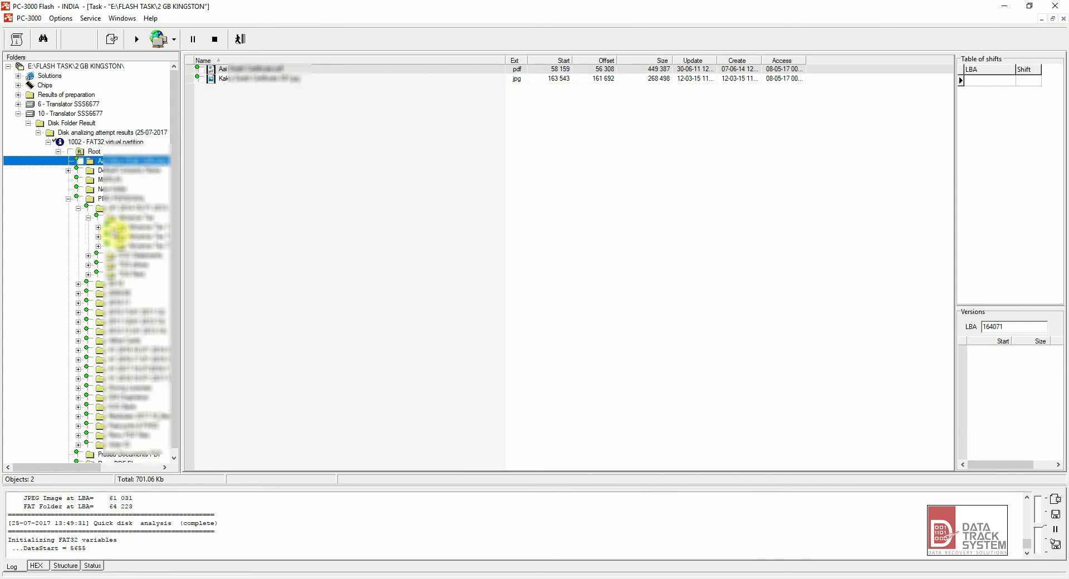
pyautogui.click(106, 245)
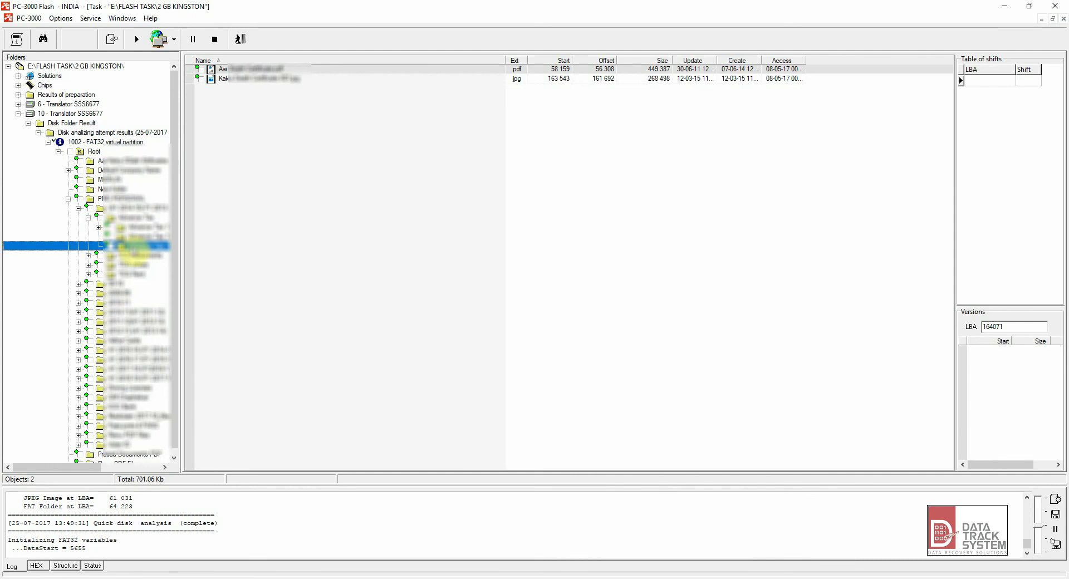
pyautogui.click(131, 285)
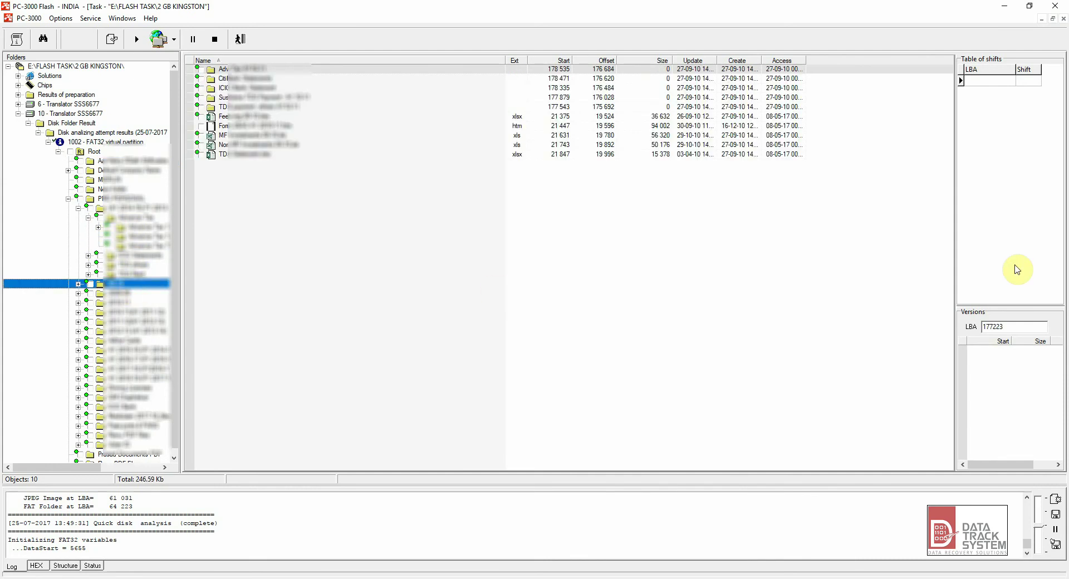
# Mark the entire Root folder of the FAT32 partition and save it to E:\DATA RECOVERED\2 gb kingston, skipping all existing files
pyautogui.click(95, 142)
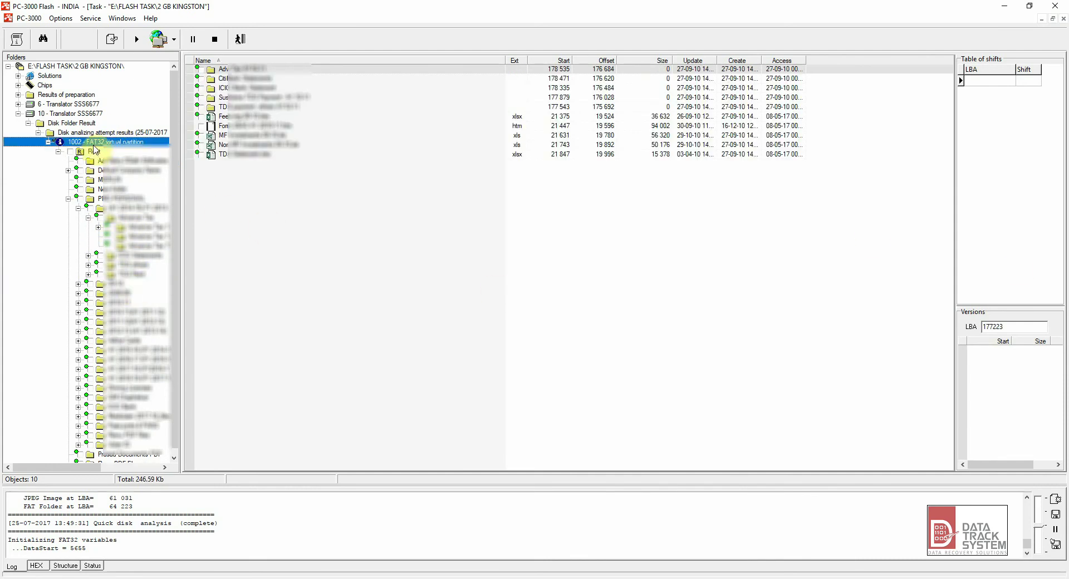
pyautogui.click(70, 152)
pyautogui.rightClick(96, 153)
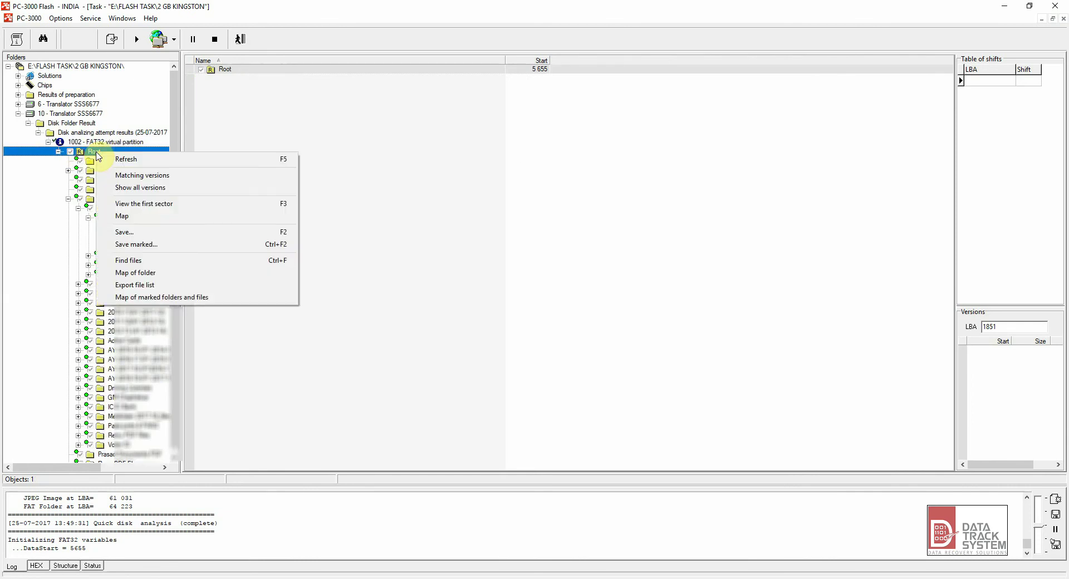
pyautogui.click(135, 233)
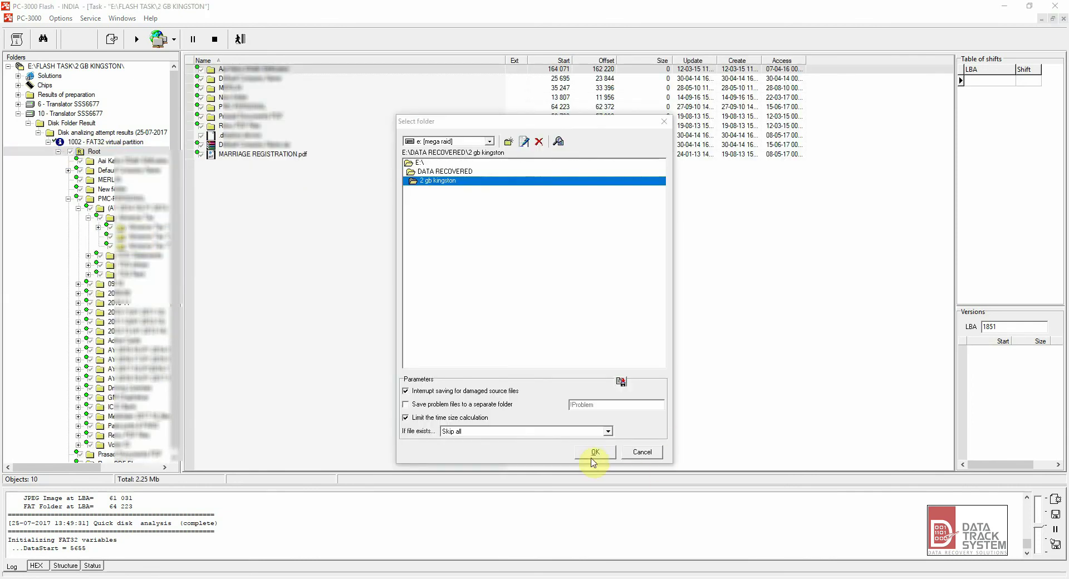
pyautogui.click(594, 452)
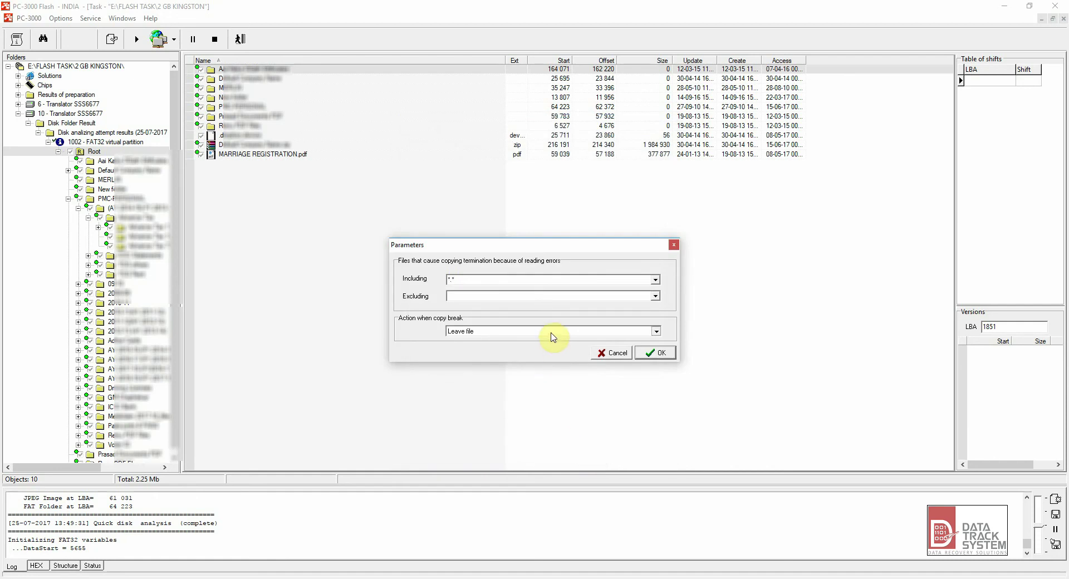
pyautogui.click(549, 332)
pyautogui.click(547, 353)
pyautogui.click(619, 353)
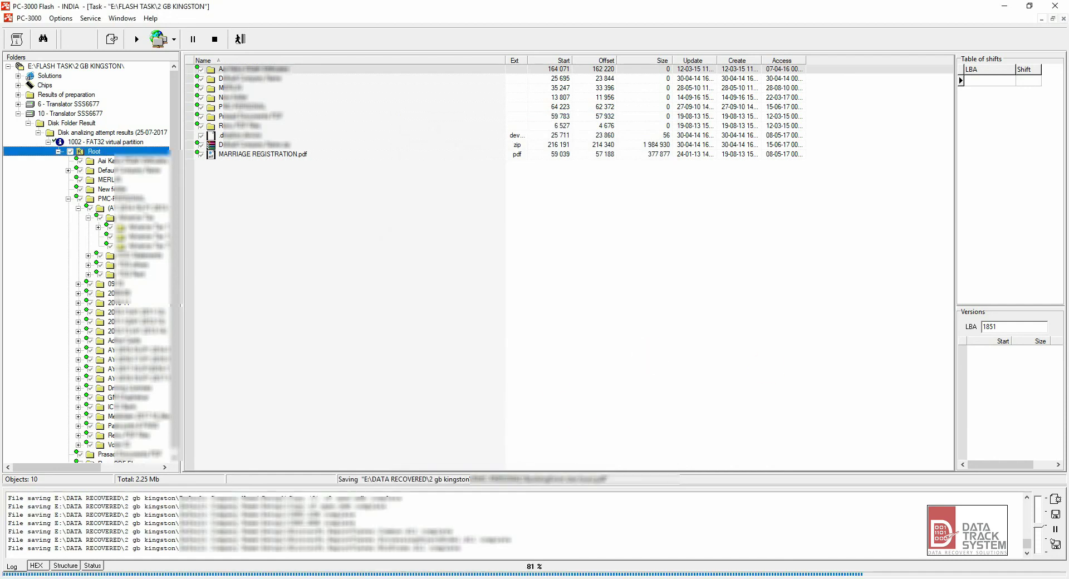